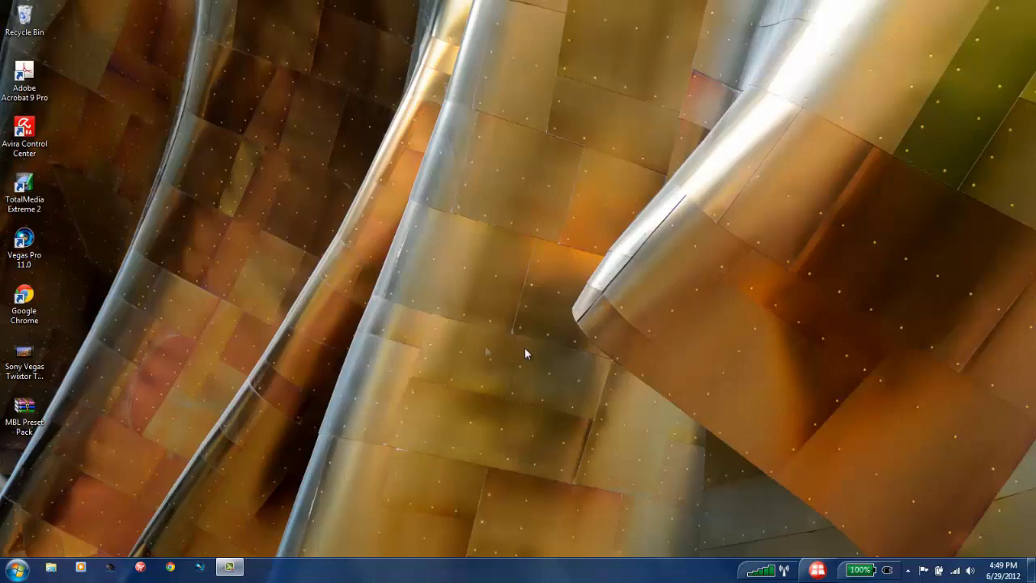
Extract the MBL Preset Pack archive onto the desktop.
drag(74, 425, 28, 431)
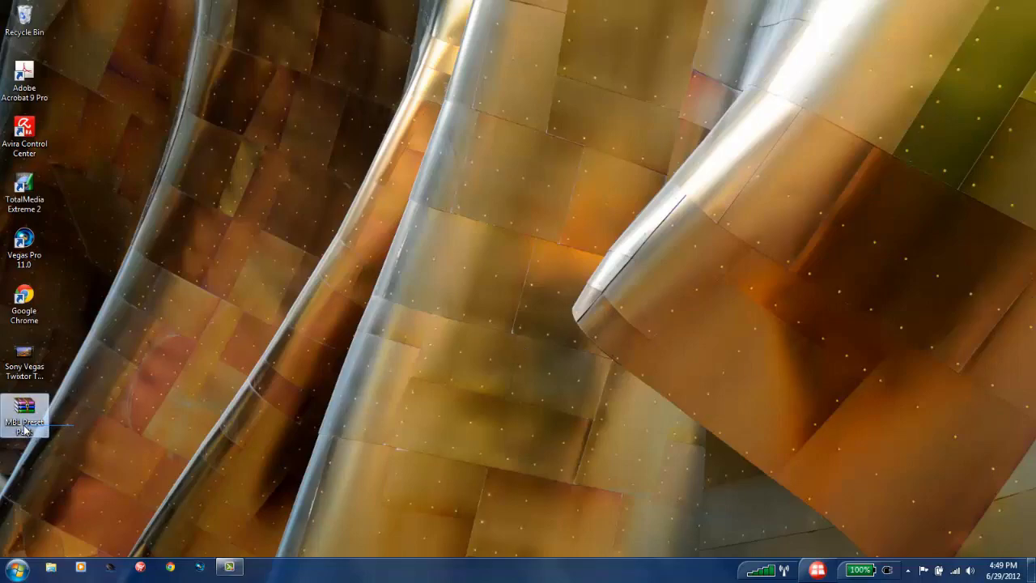
drag(39, 434, 101, 435)
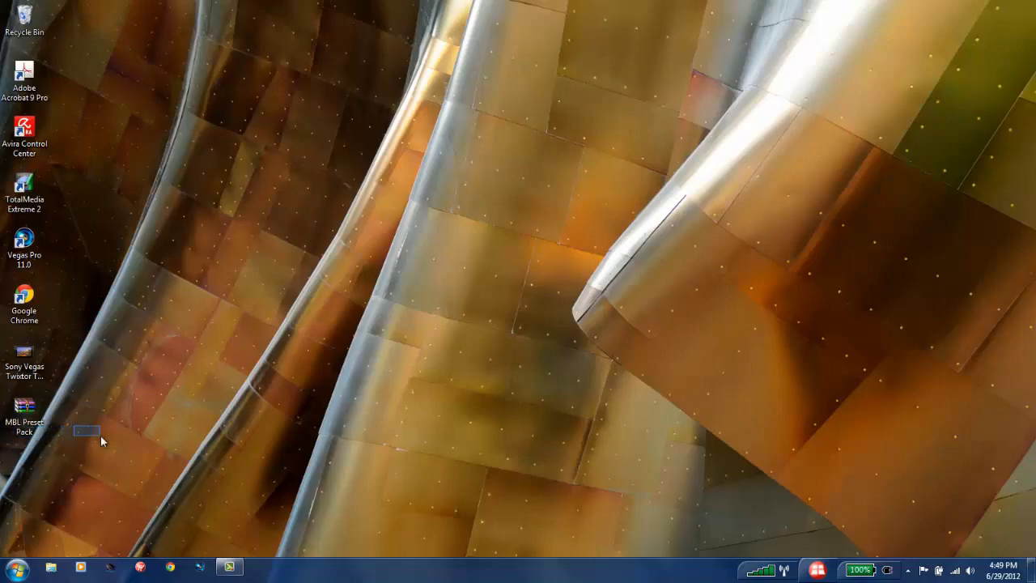
right_click(27, 414)
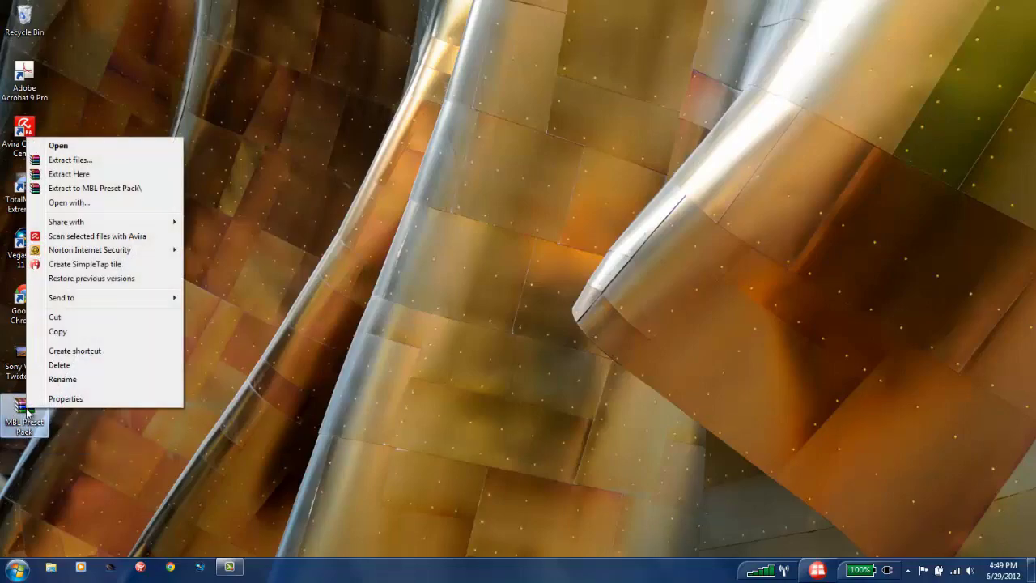
click(78, 174)
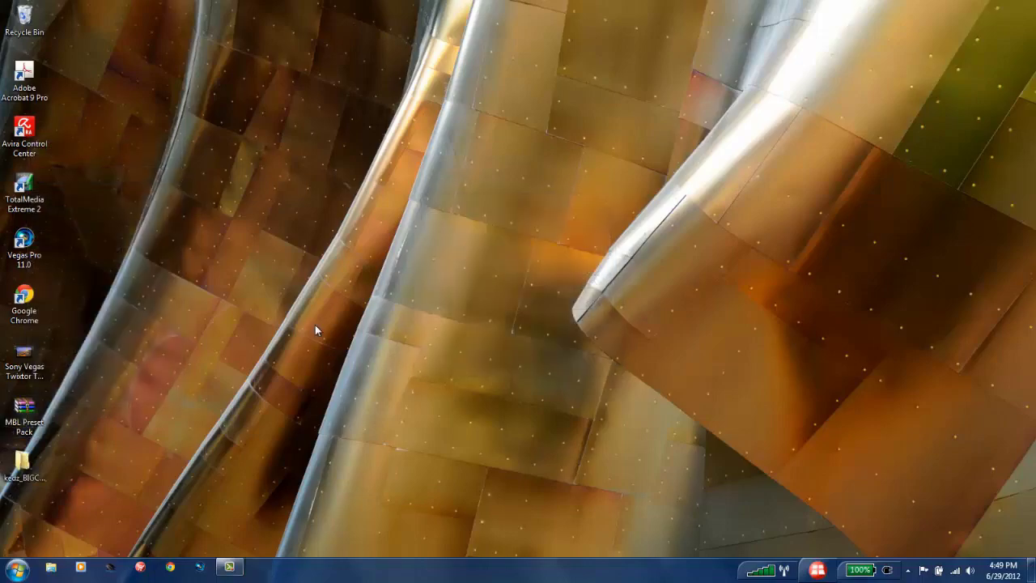
Rename the extracted kedz_BIGCOLORS_PACK folder to PP.
right_click(27, 472)
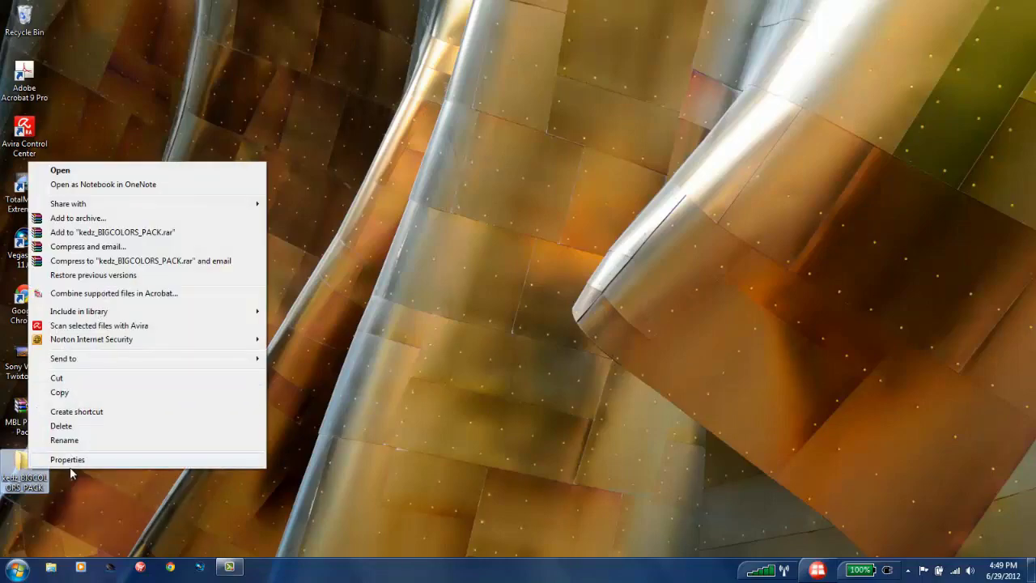
click(72, 442)
text(PP)
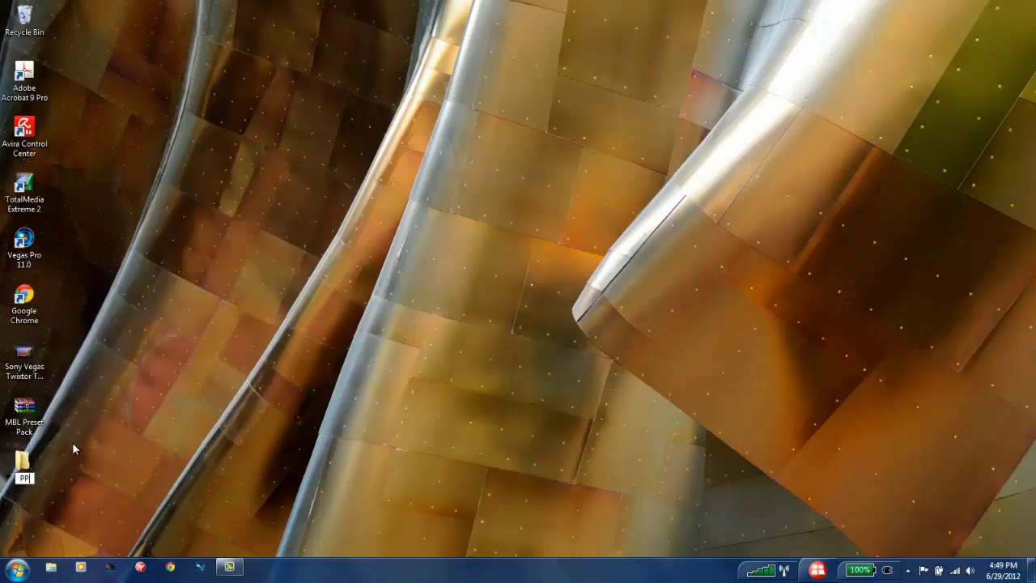
key(Return)
Inspect the MBL Preset Pack archive, then move it off the desktop.
double_click(24, 414)
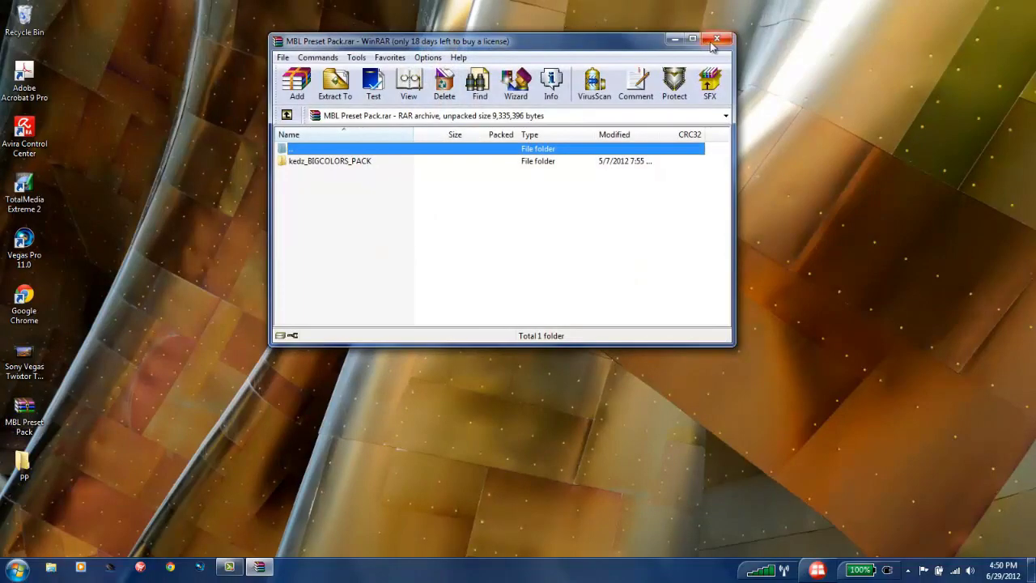
click(716, 39)
drag(25, 412, 24, 19)
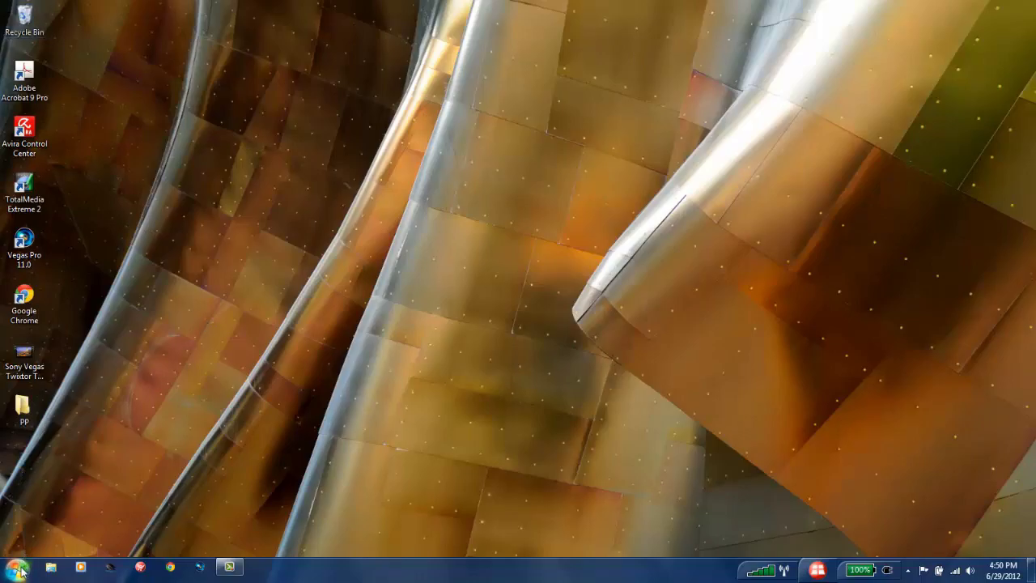
Browse to C:\Program Files (x86)\LooksBuilder\Looks.
click(18, 568)
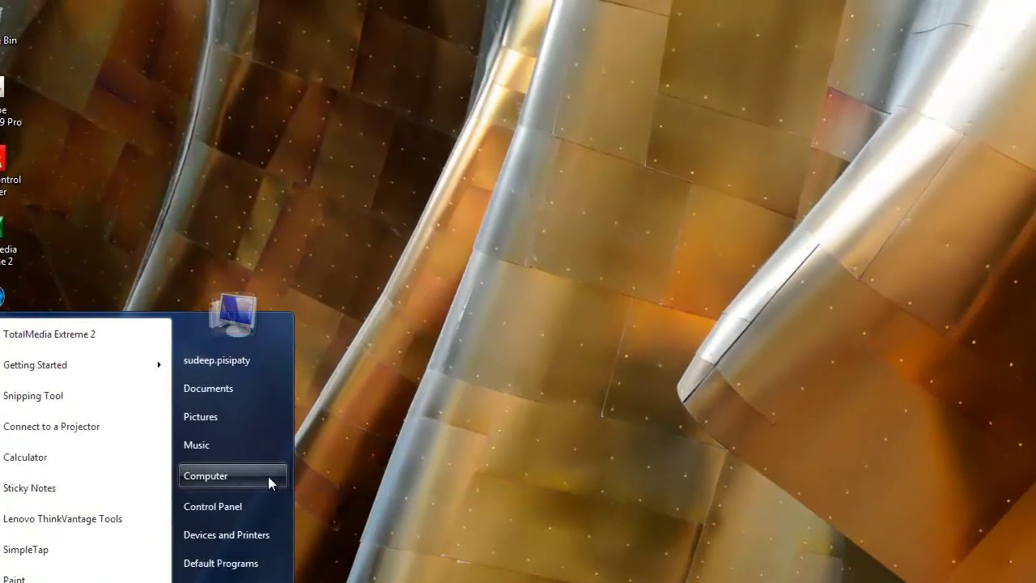
click(268, 476)
click(193, 334)
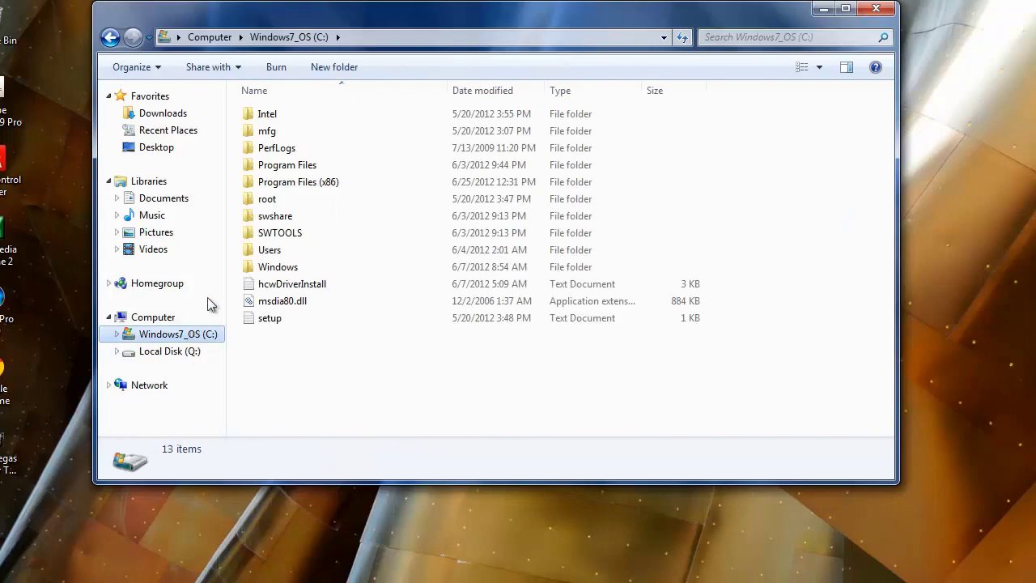
double_click(313, 182)
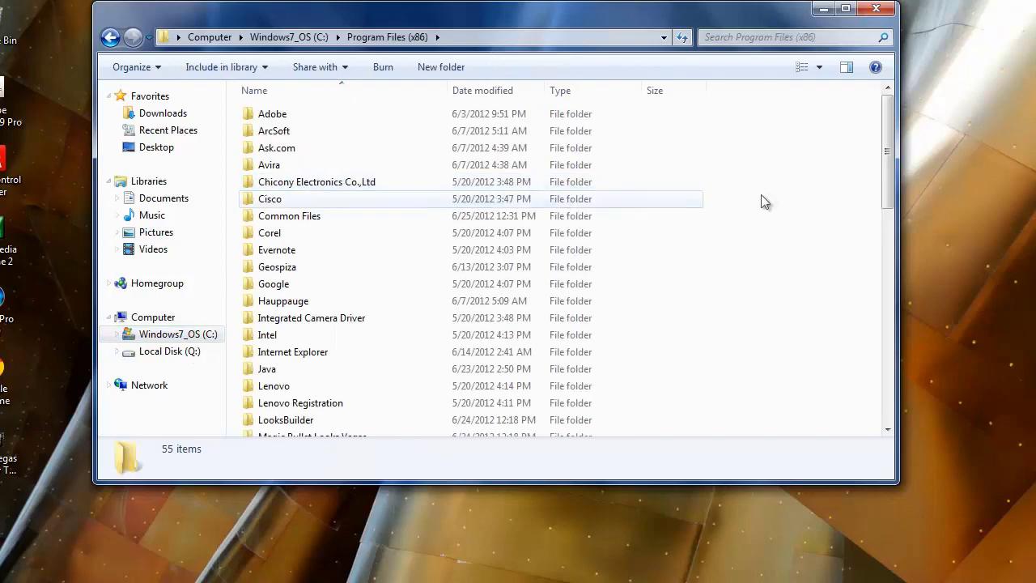
drag(888, 148, 887, 176)
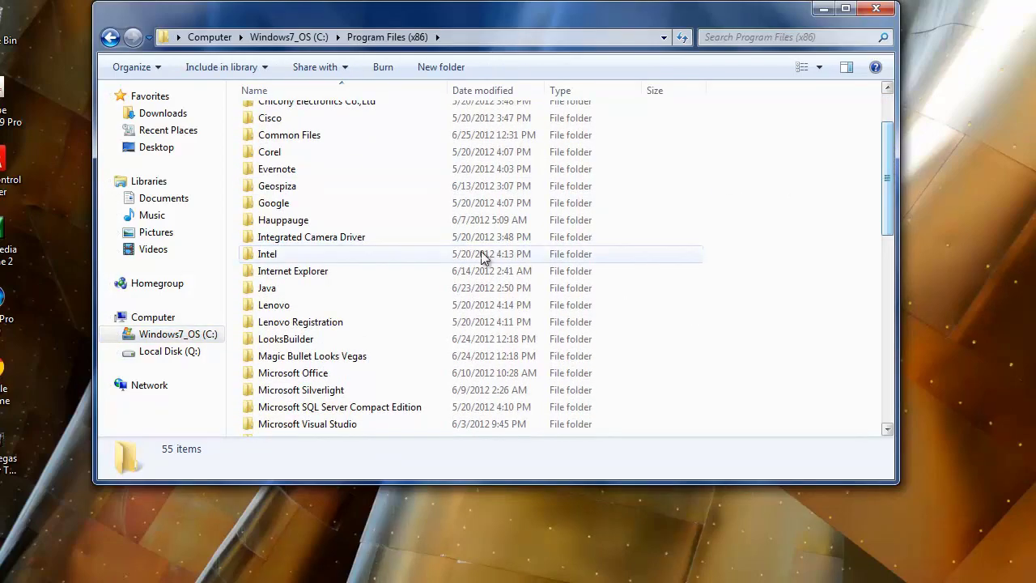
click(319, 340)
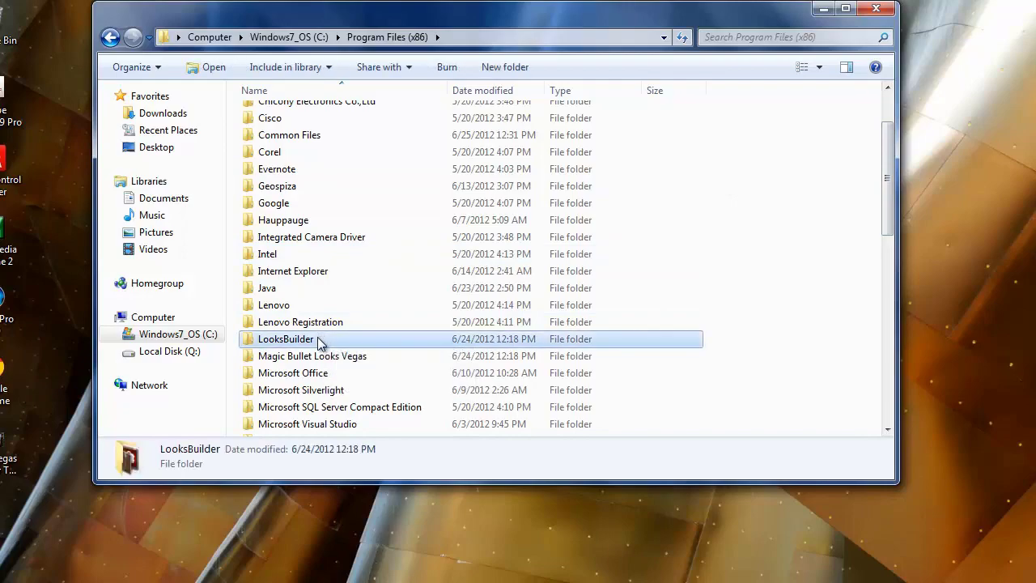
click(301, 340)
double_click(248, 344)
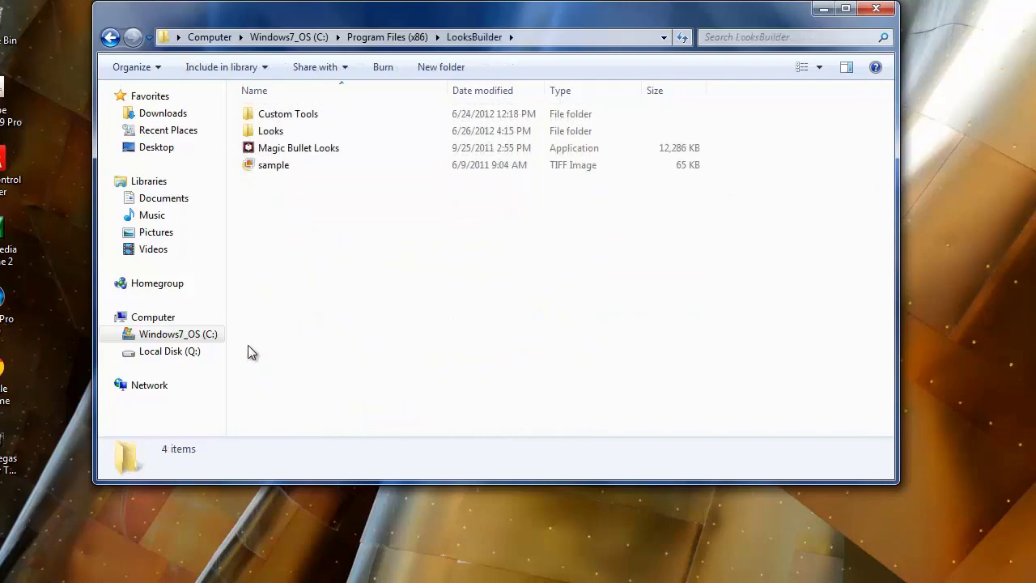
double_click(267, 131)
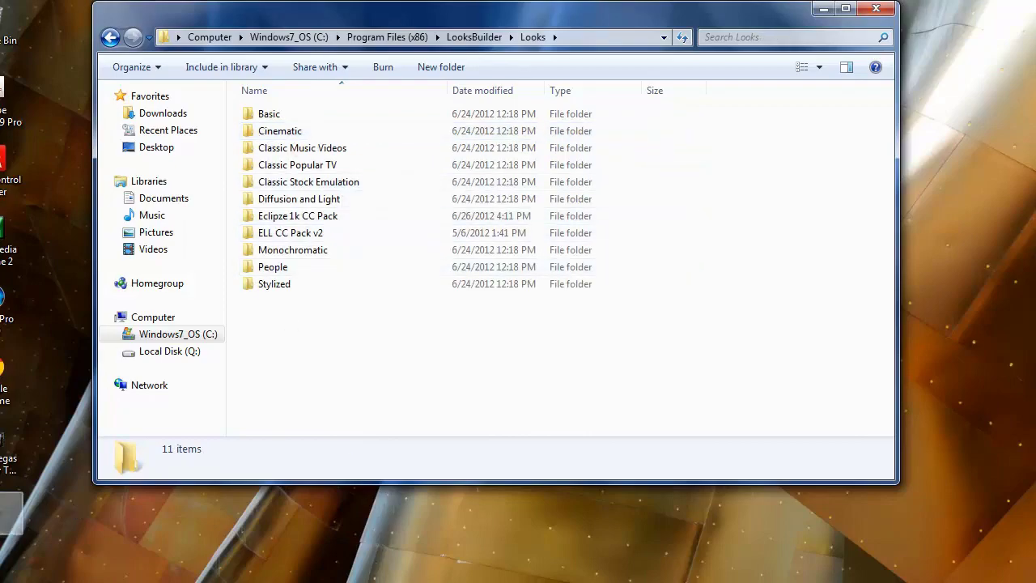
Move the PP folder into Looks with administrator permission and view its 125 presets.
drag(139, 81, 266, 314)
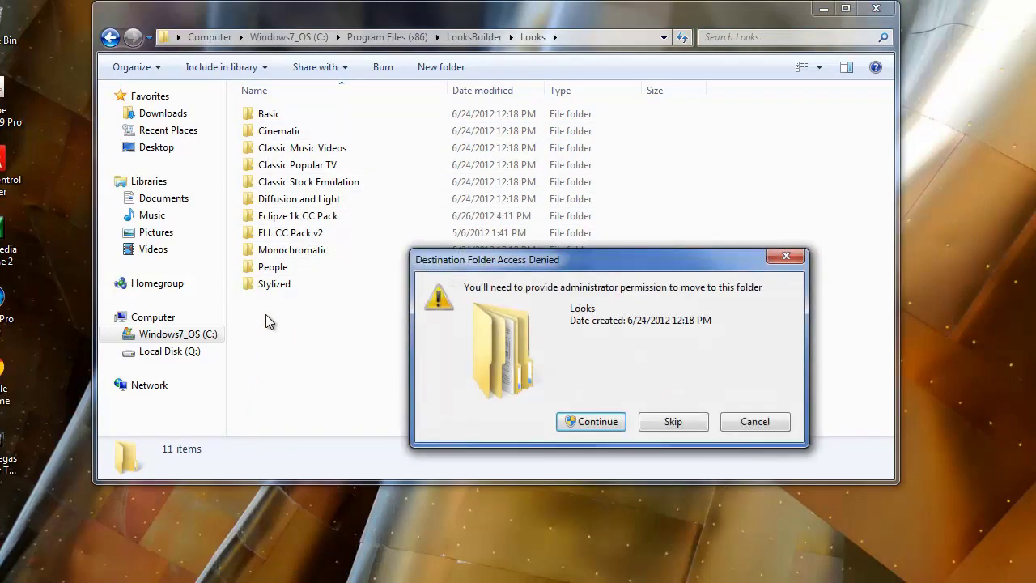
click(590, 422)
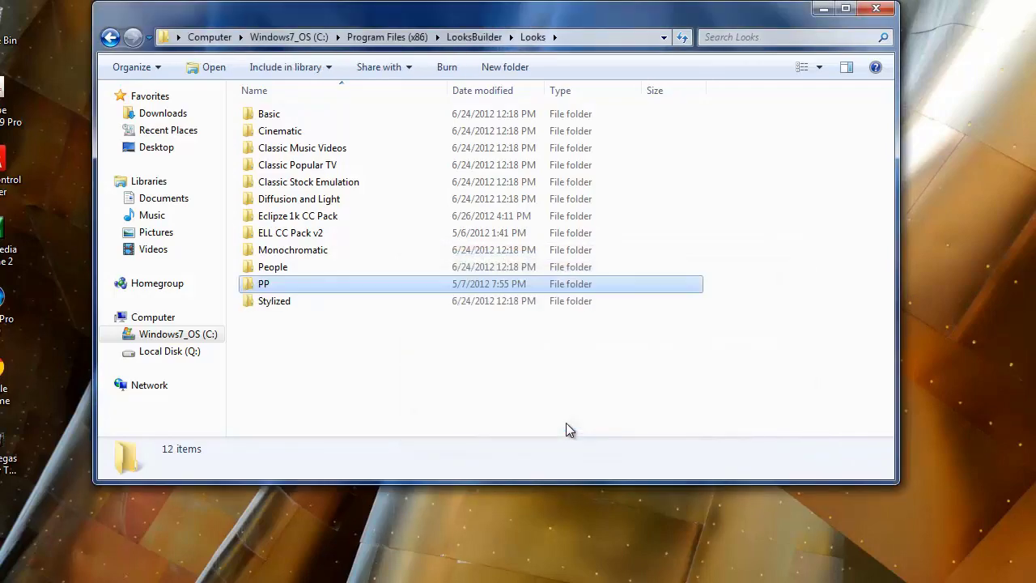
double_click(271, 284)
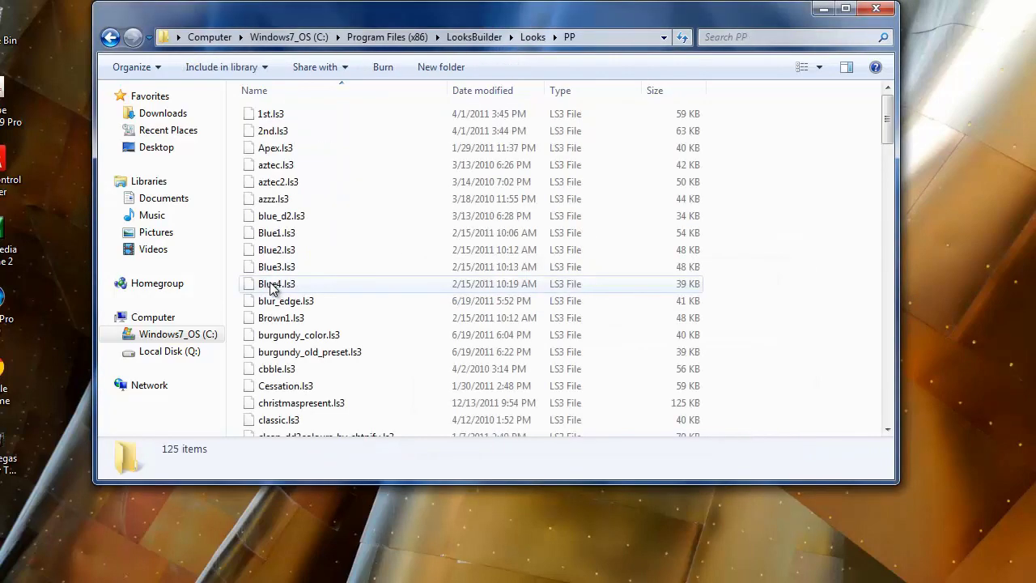
mouse_move(886, 123)
mouse_down()
mouse_move(895, 408)
mouse_move(887, 109)
mouse_up()
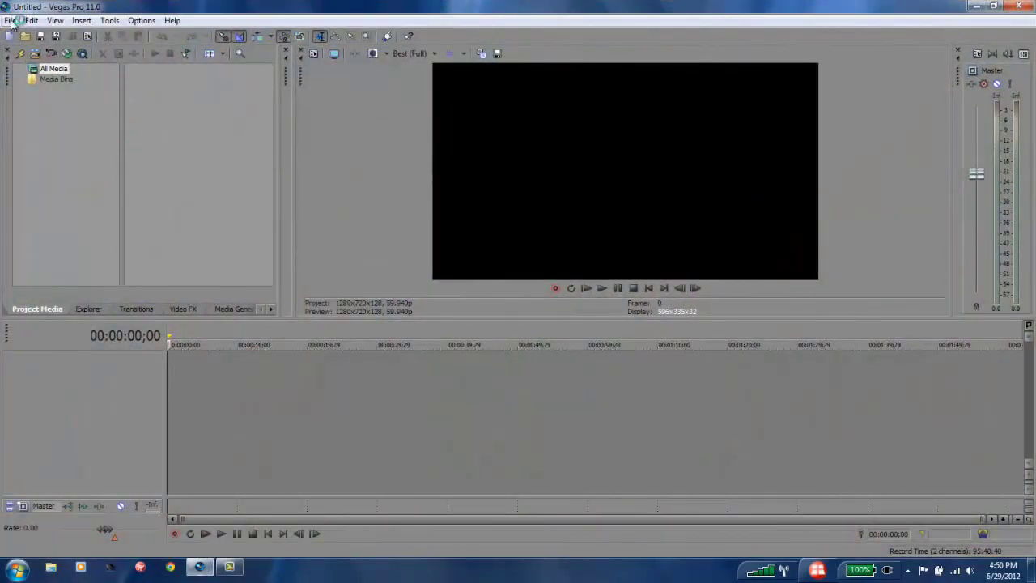
Import the rage attack clip from the Videos library and place it on the timeline.
click(12, 21)
mouse_move(80, 149)
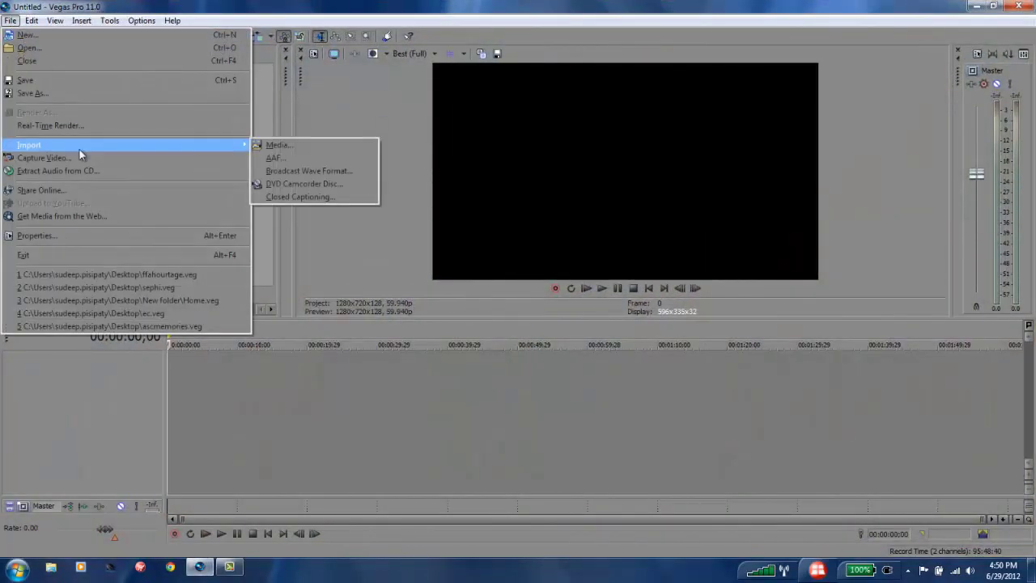
click(263, 146)
click(370, 161)
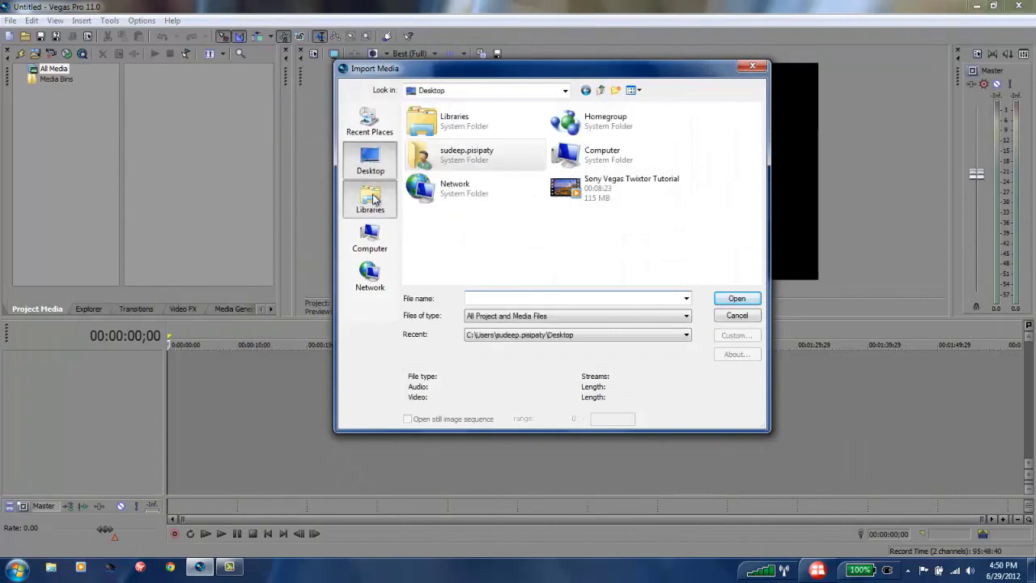
click(371, 199)
double_click(571, 153)
click(506, 161)
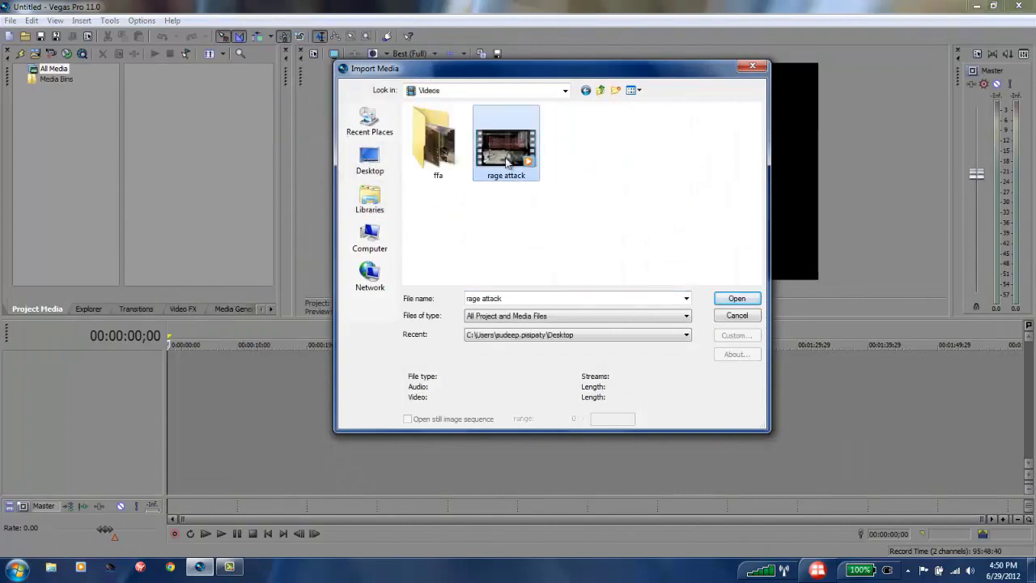
double_click(506, 161)
drag(175, 105, 172, 408)
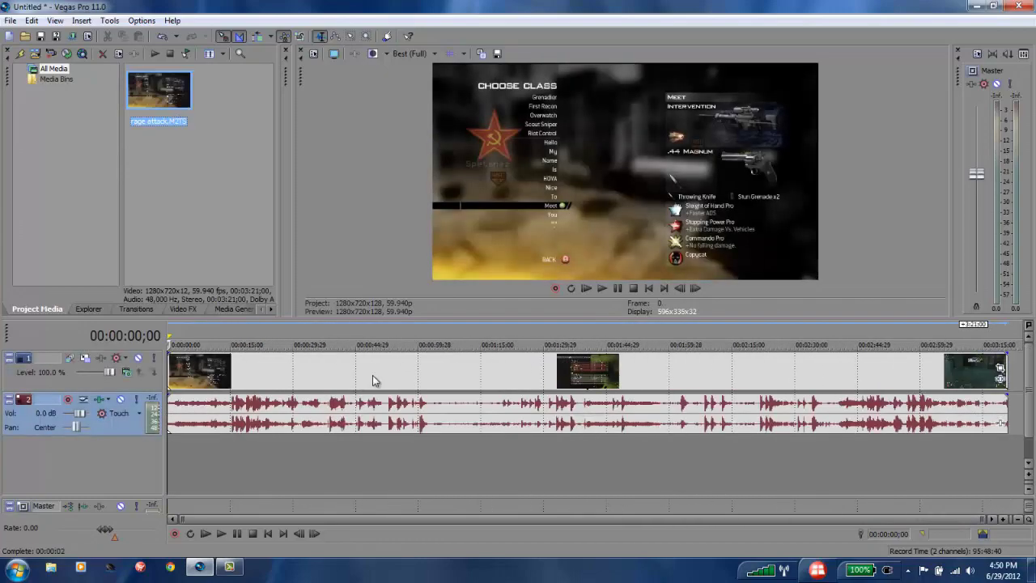
Split the rage attack clip at 02:50:09.
click(421, 53)
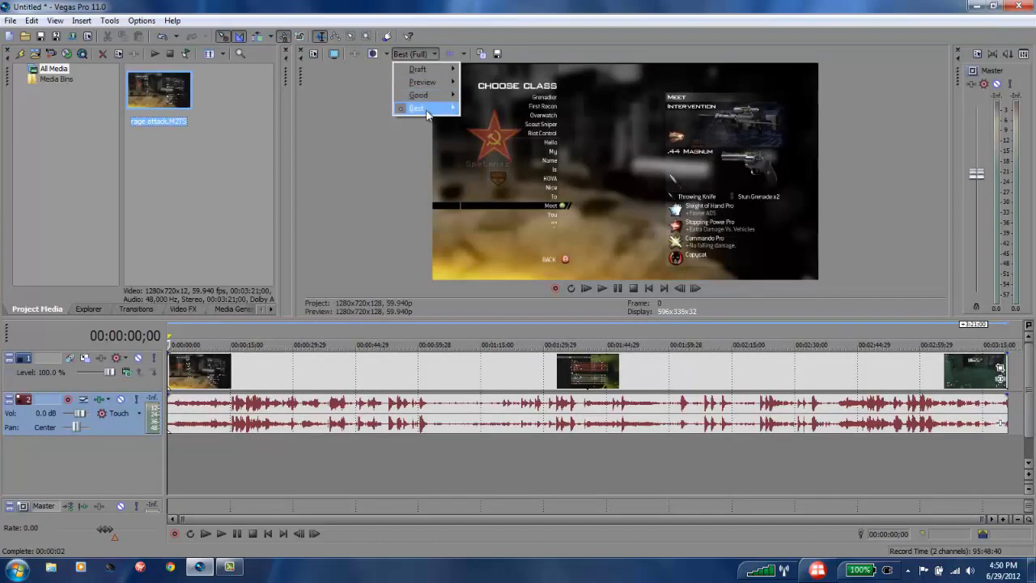
mouse_move(426, 112)
click(745, 468)
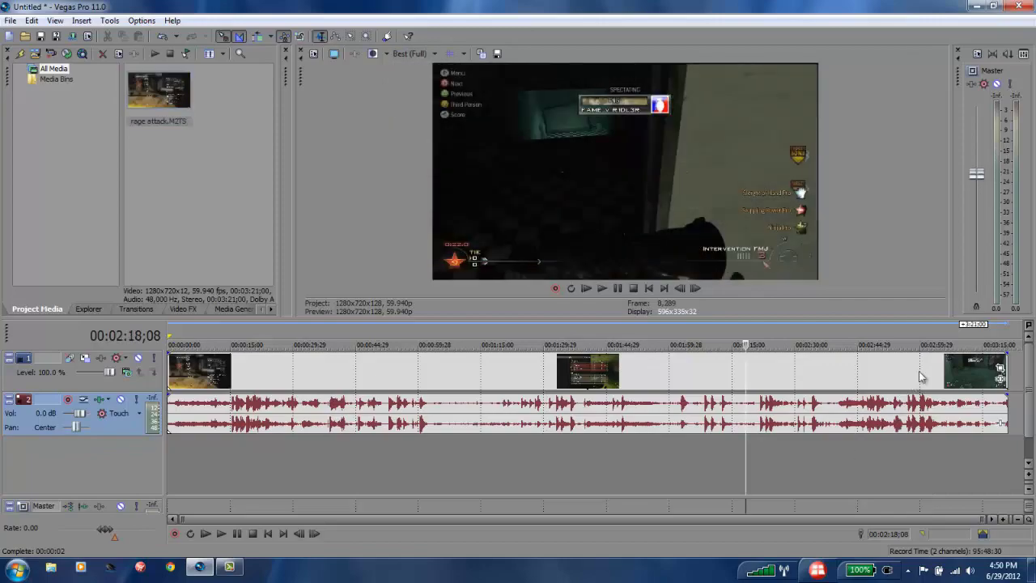
click(931, 372)
click(861, 382)
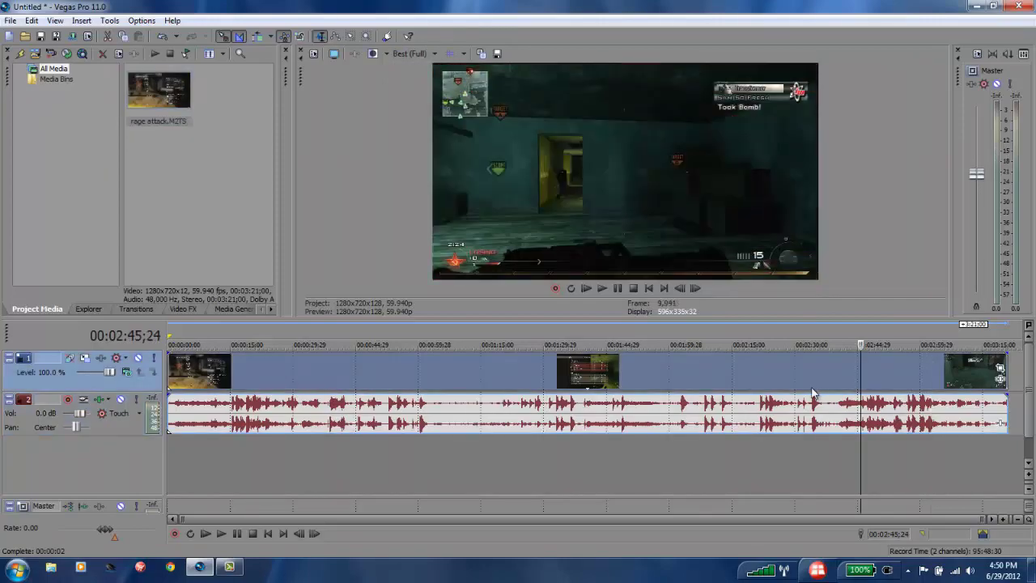
click(914, 380)
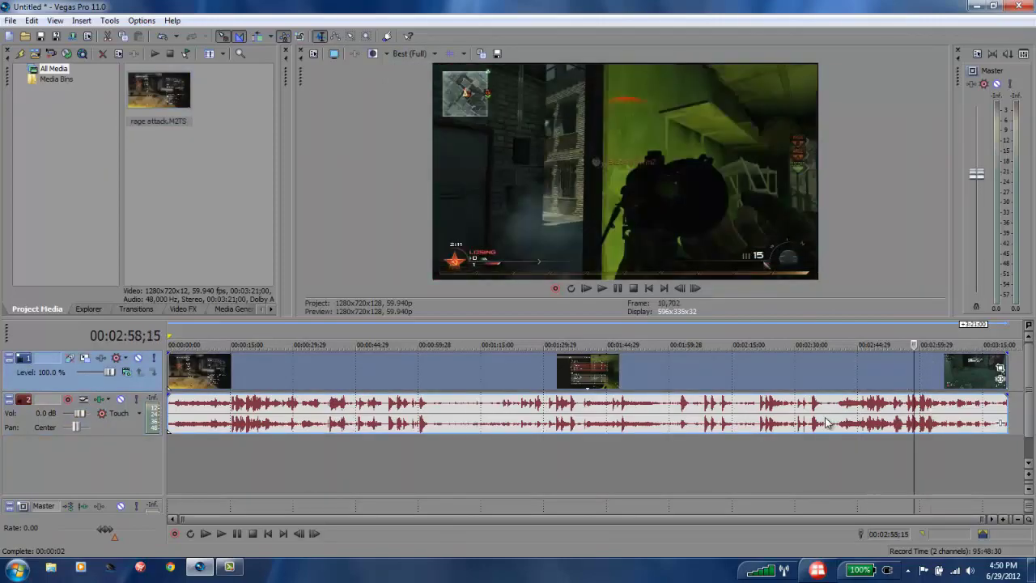
click(880, 391)
key(s)
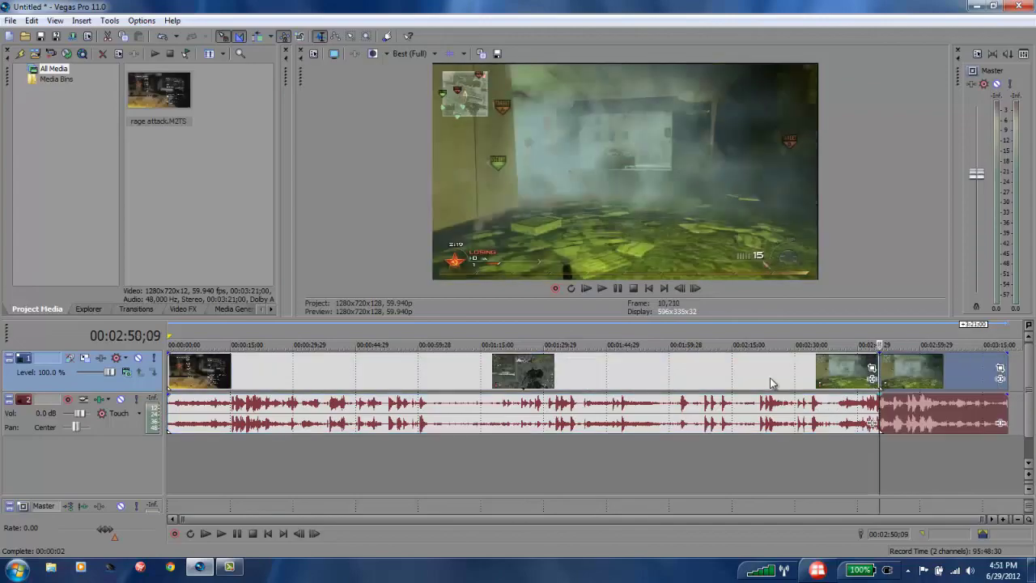
Delete the unwanted event and move the remaining clip to 00:00:00, playhead at start.
click(770, 377)
key(Delete)
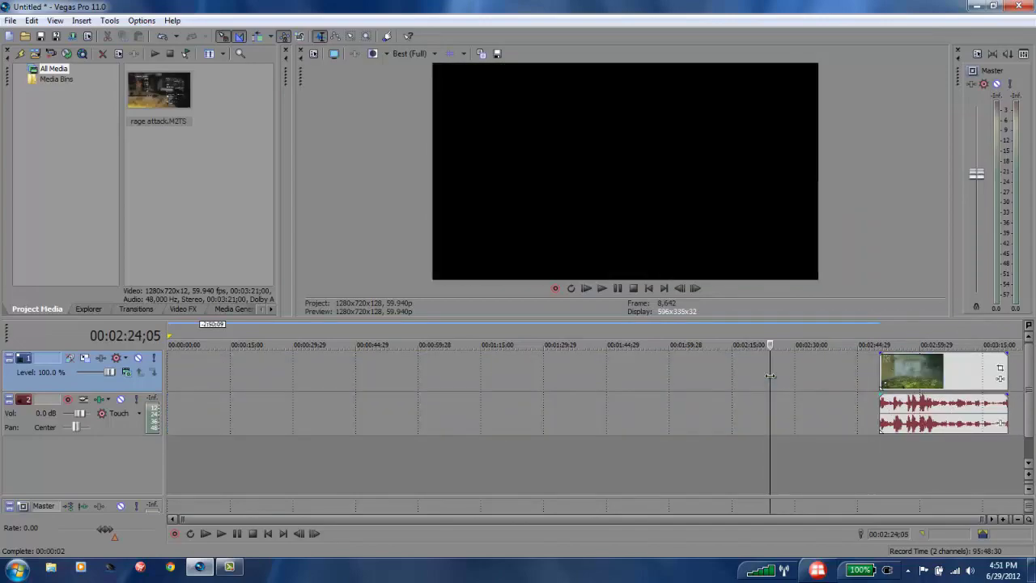
drag(938, 368, 215, 378)
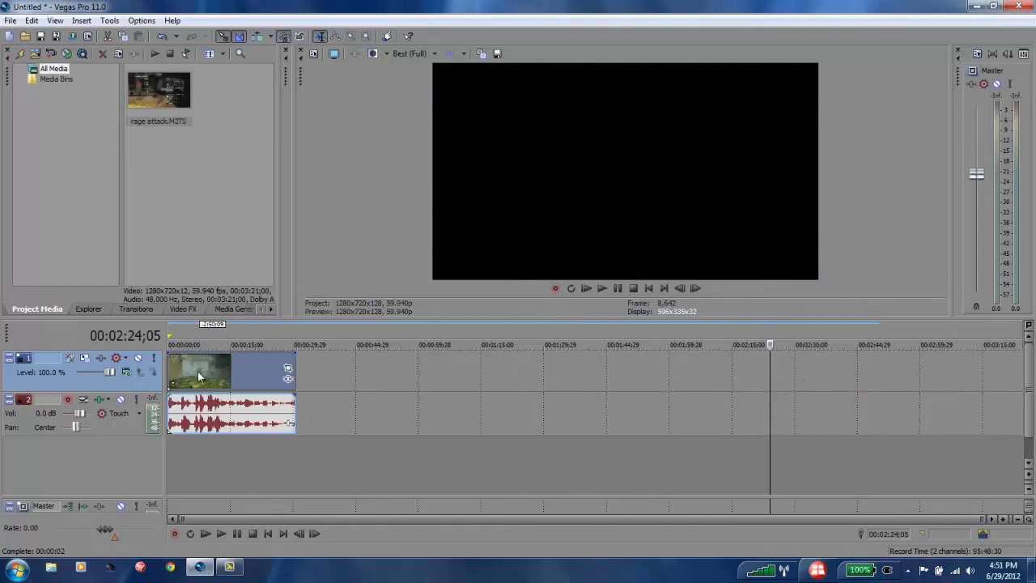
click(199, 376)
click(172, 374)
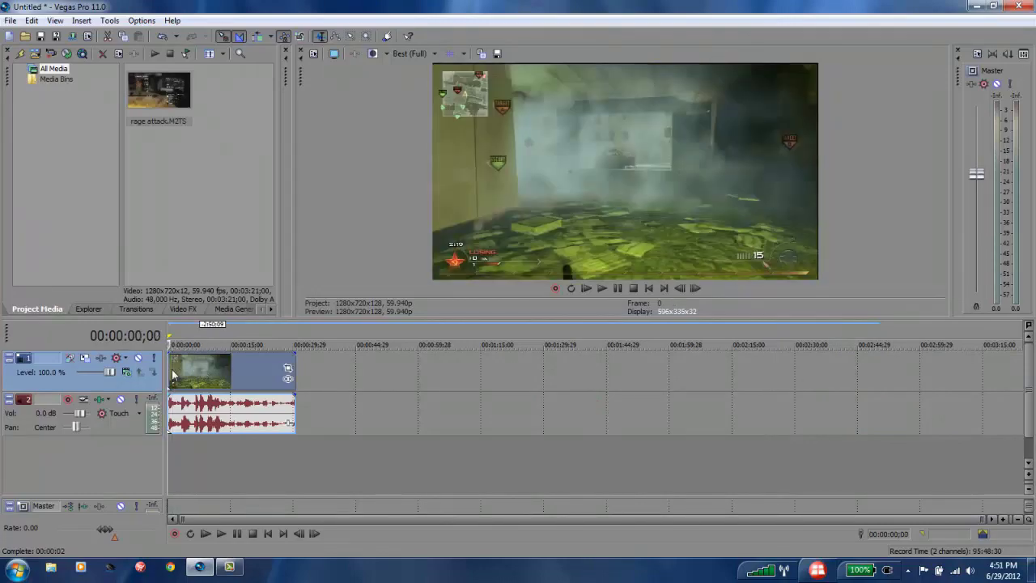
Disable resampling for the rage attack clip in its Properties.
right_click(181, 374)
click(214, 340)
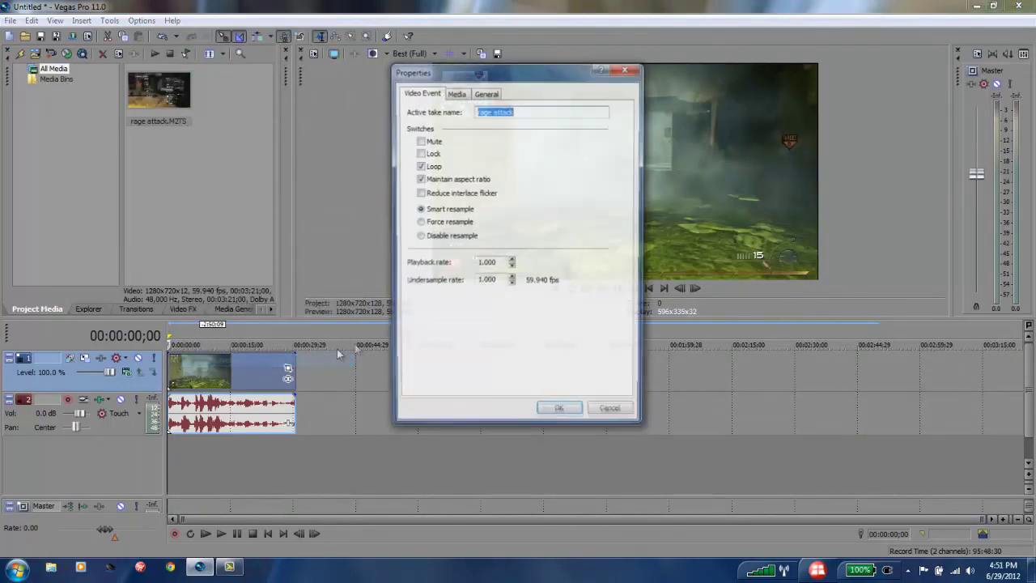
click(449, 240)
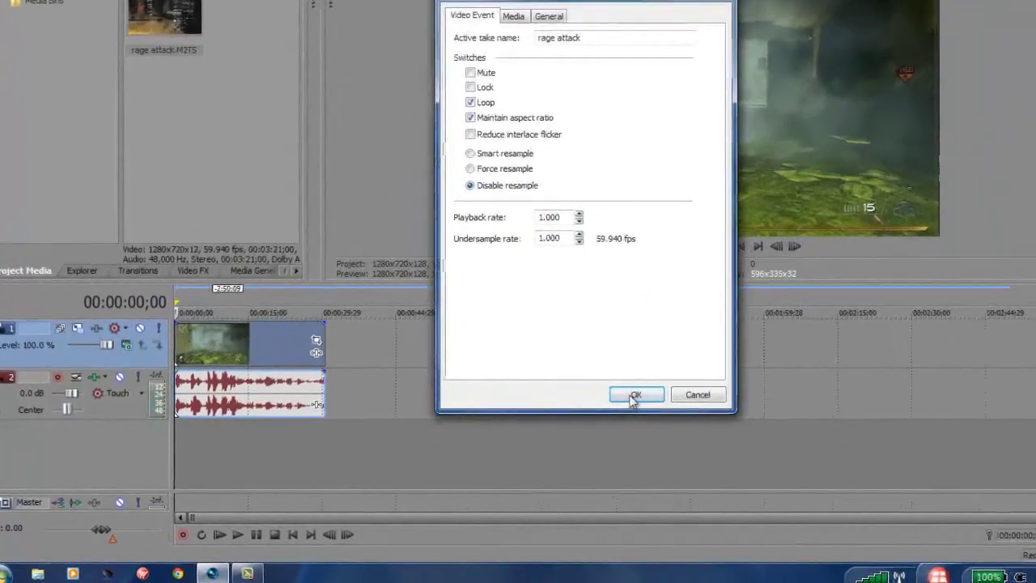
click(557, 415)
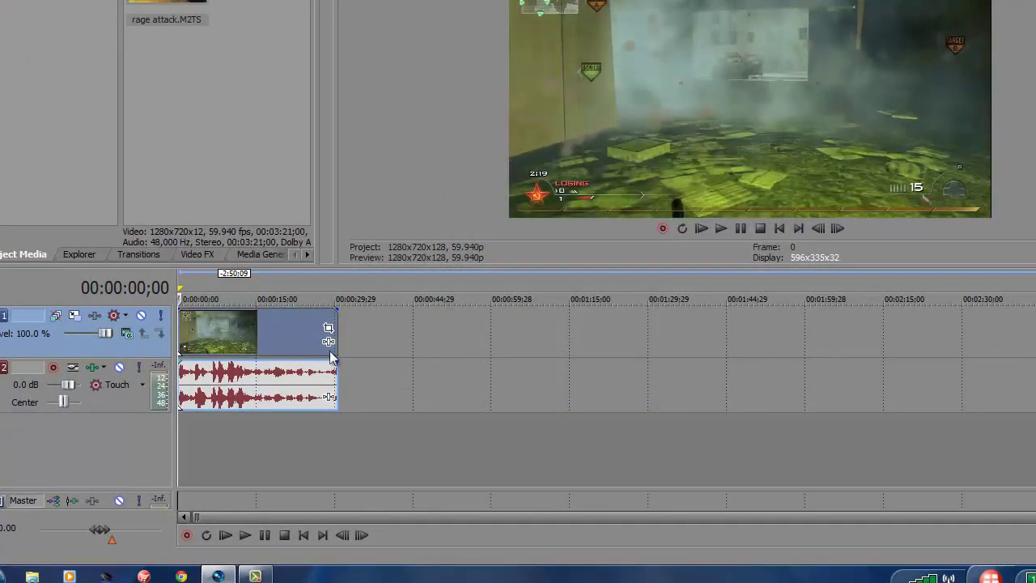
Crop the clip in Event Pan/Crop to 1,263.4 by 673.2.
click(328, 328)
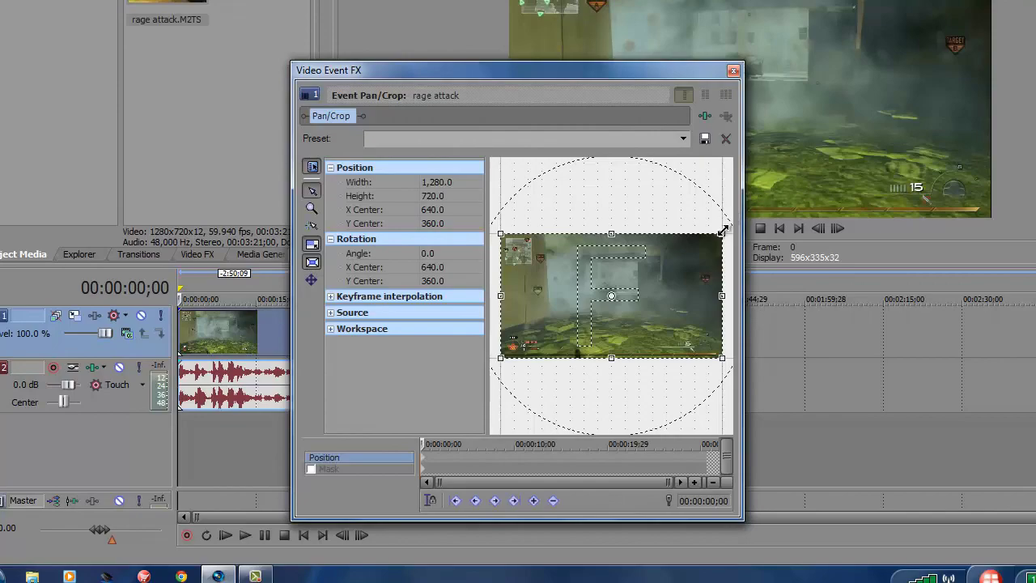
drag(721, 236, 719, 237)
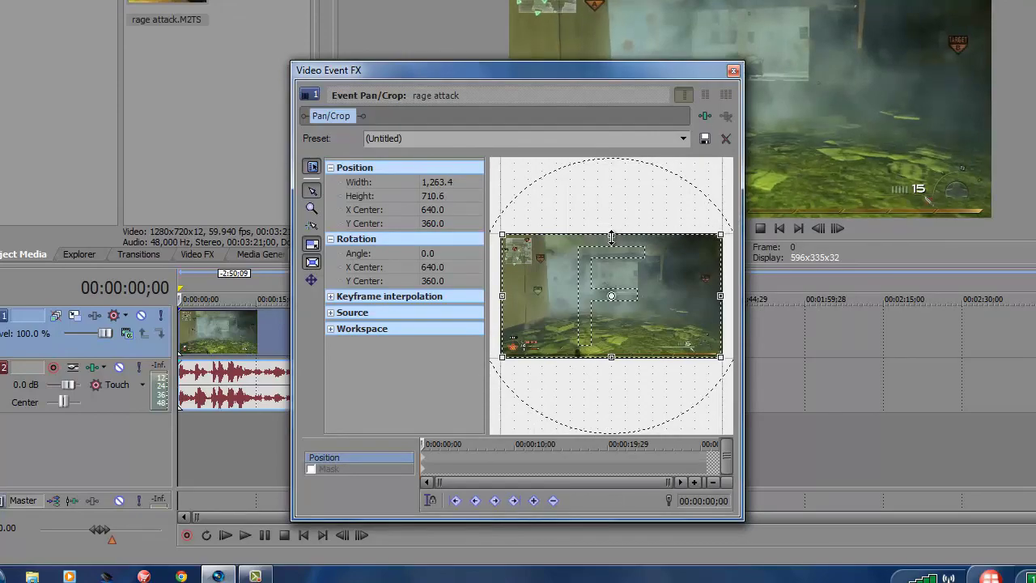
drag(611, 235, 611, 242)
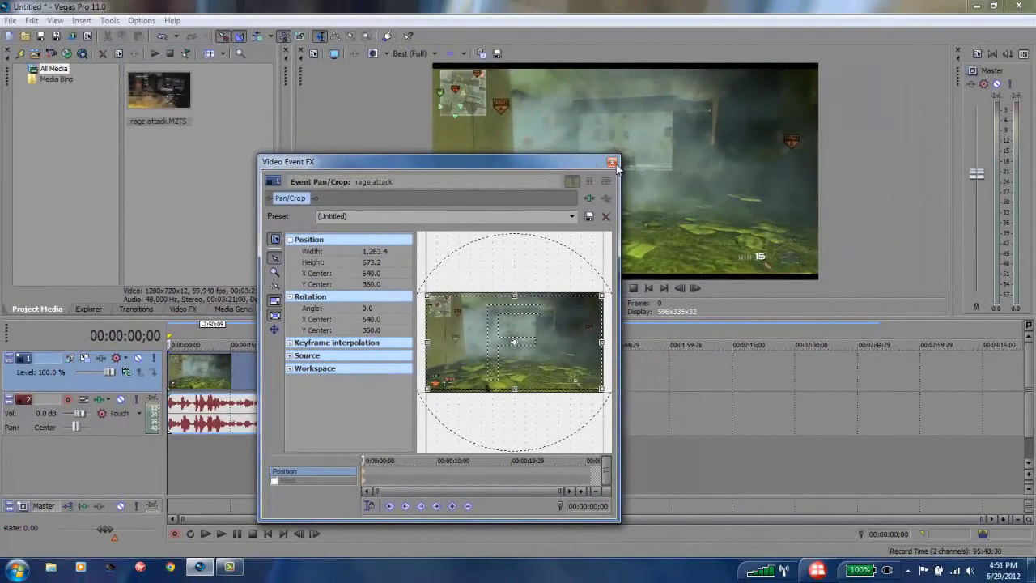
click(612, 163)
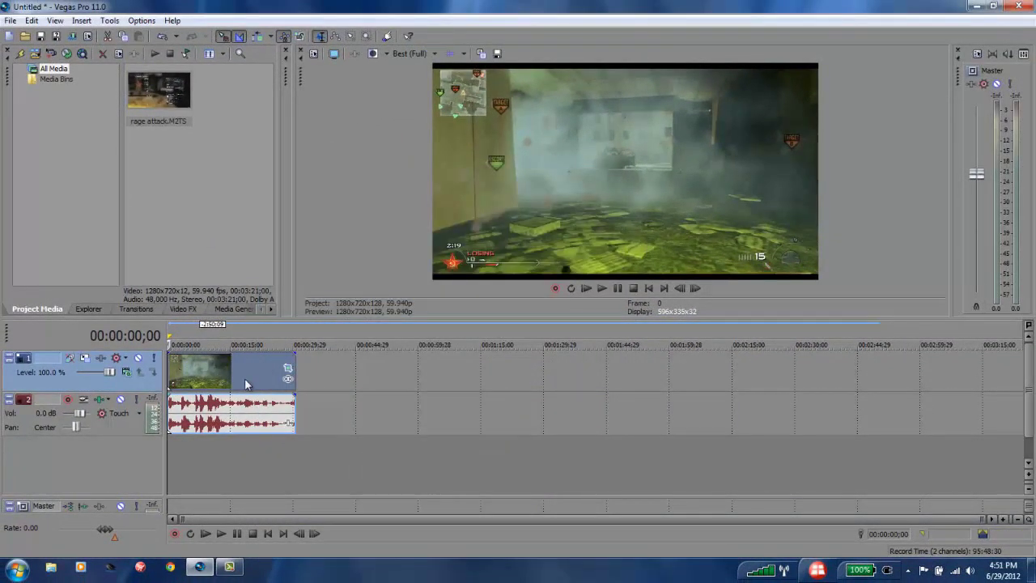
Add Magic Bullet Looks to the rage attack clip and launch its editor's look collections.
click(288, 380)
click(330, 196)
double_click(330, 196)
click(817, 145)
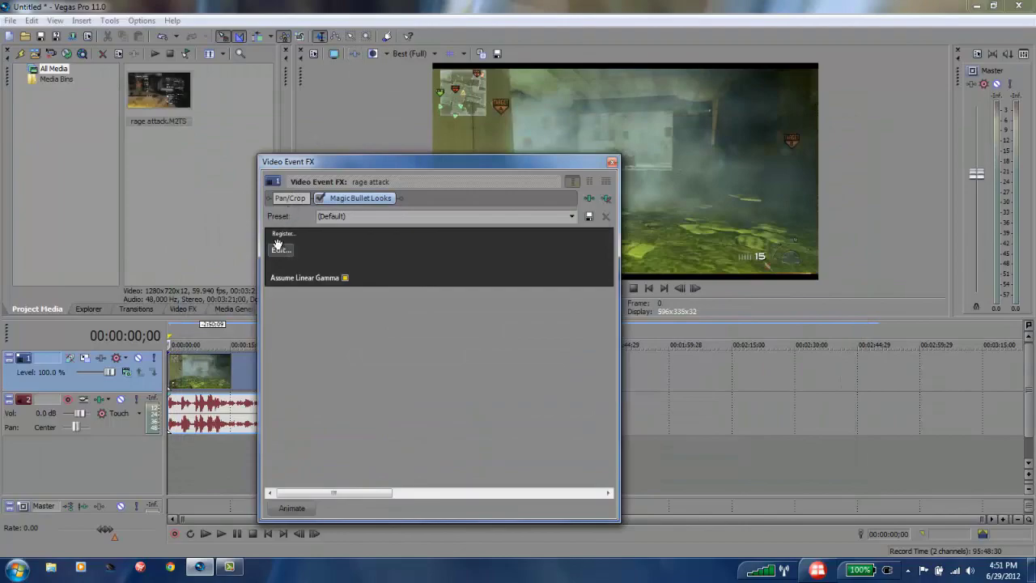
click(279, 247)
click(261, 42)
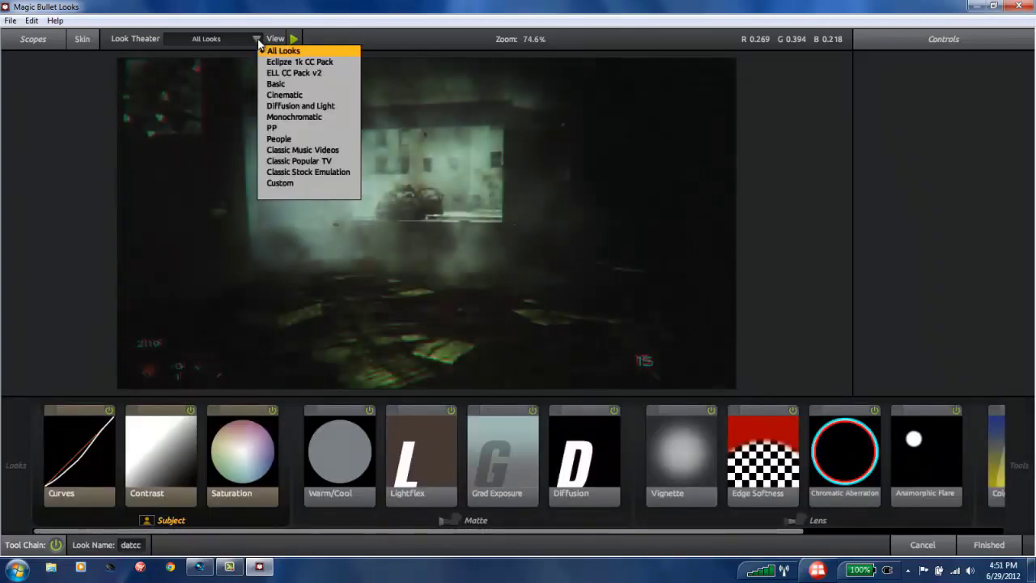
Filter the looks to the PP collection and preview the Ohio look.
click(272, 127)
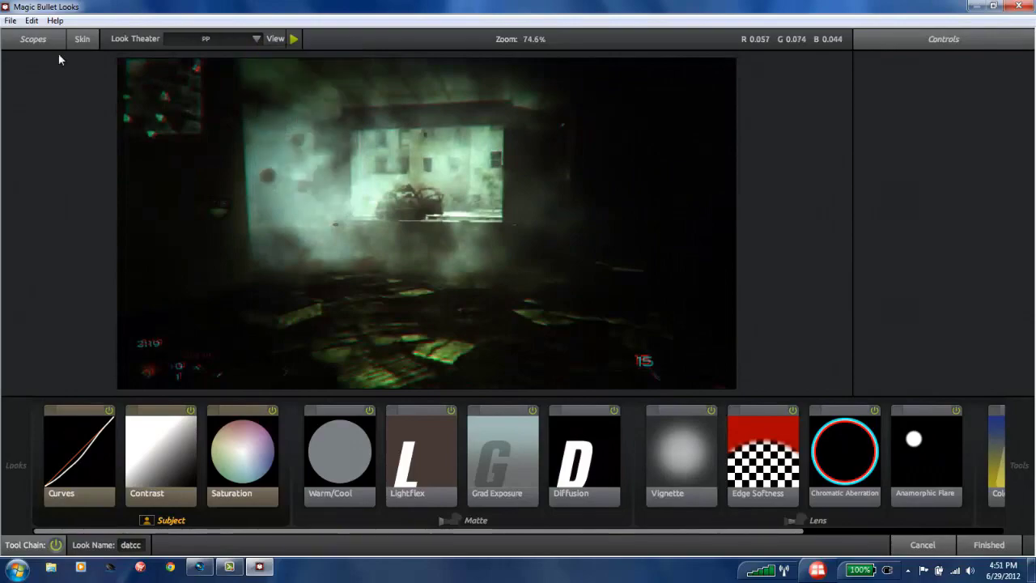
click(39, 40)
click(40, 40)
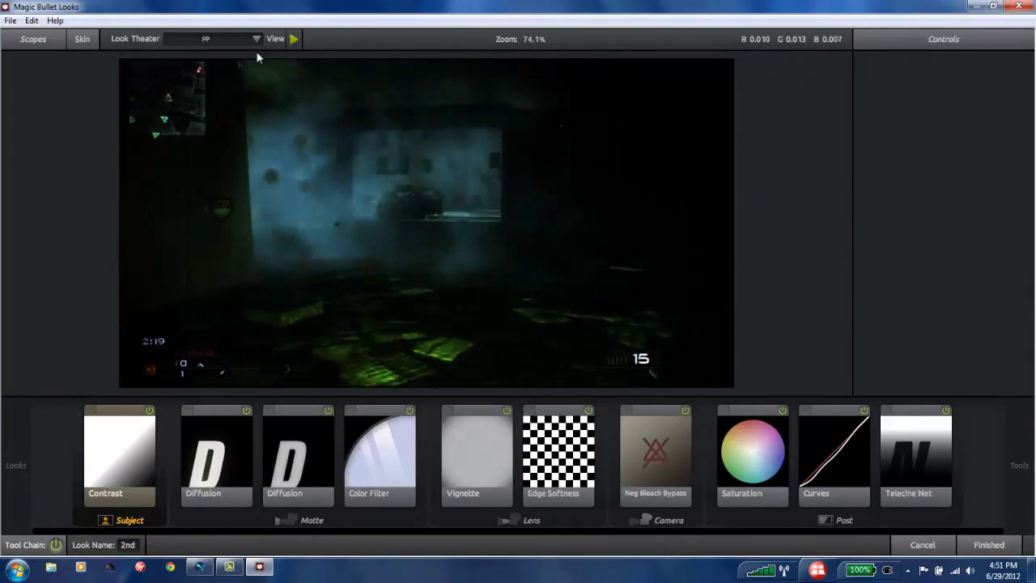
mouse_move(122, 242)
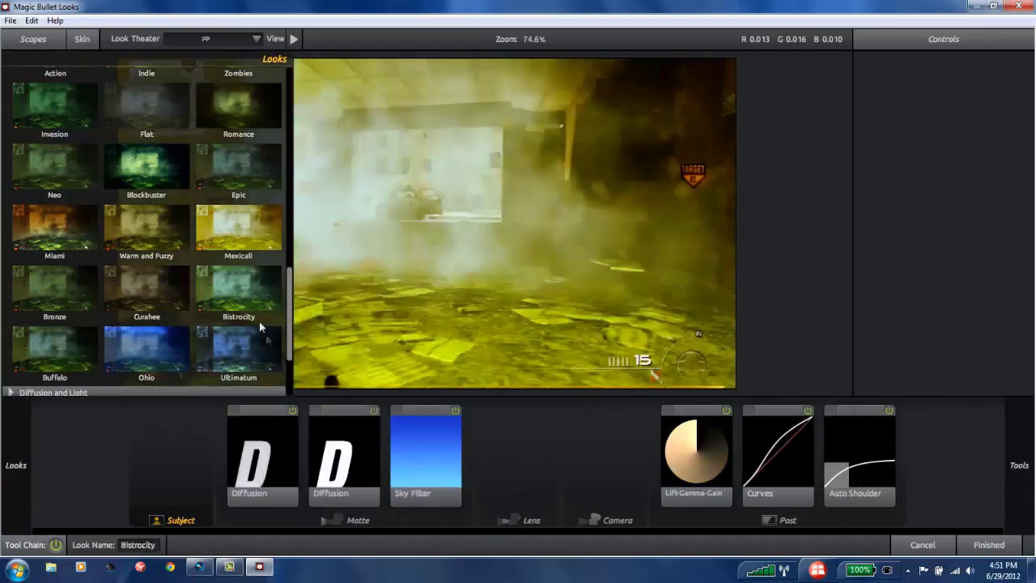
click(146, 352)
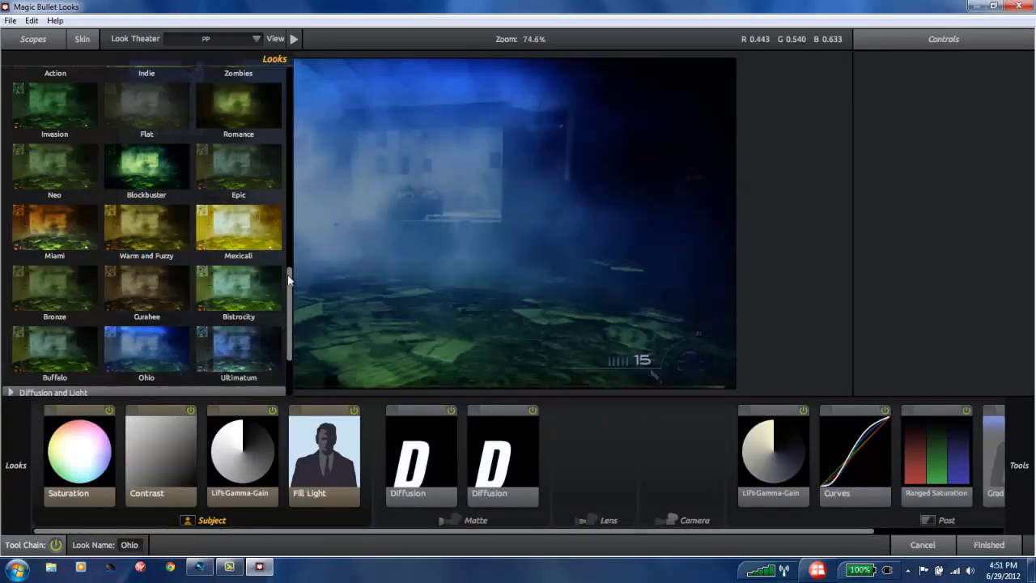
drag(289, 275, 289, 251)
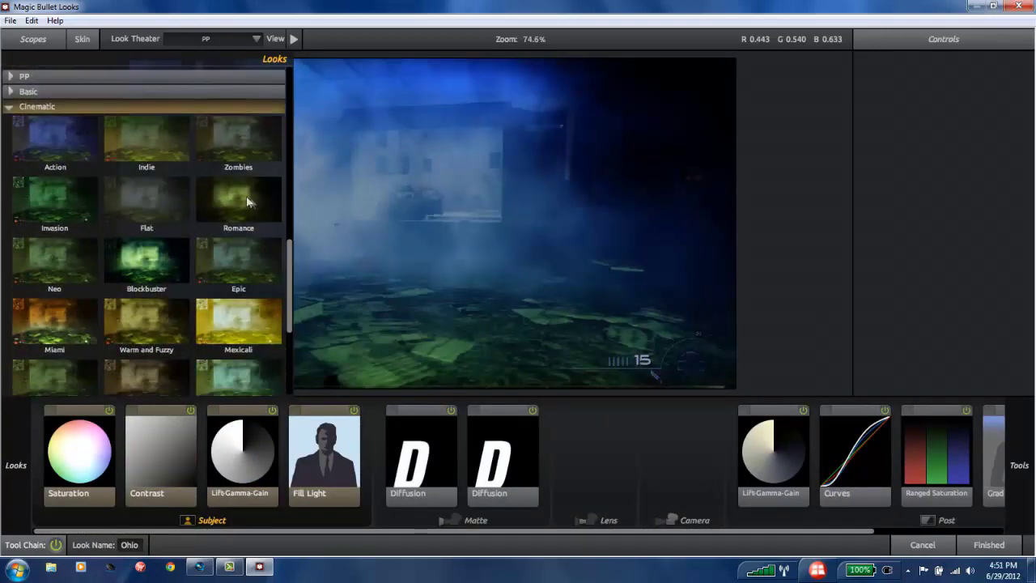
Expand the PP category and apply clean_dd2colours_by_sbtnify after trying Invincible.
click(12, 77)
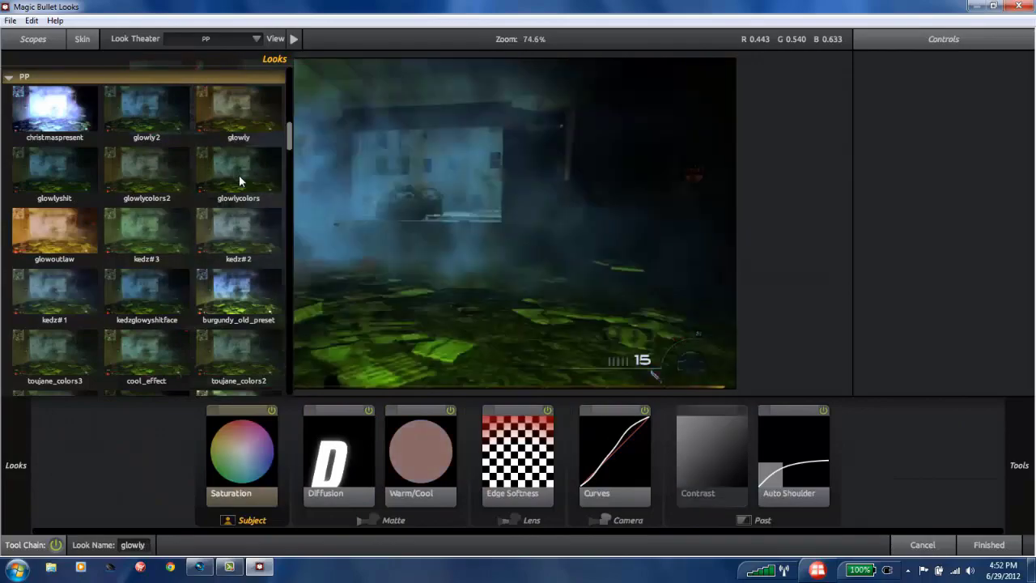
drag(288, 142, 285, 229)
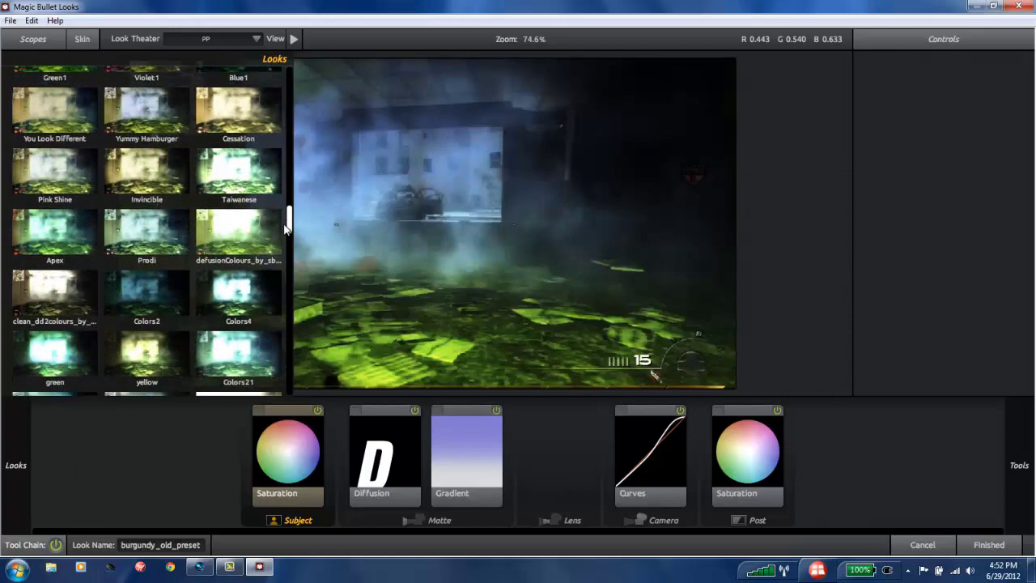
click(142, 191)
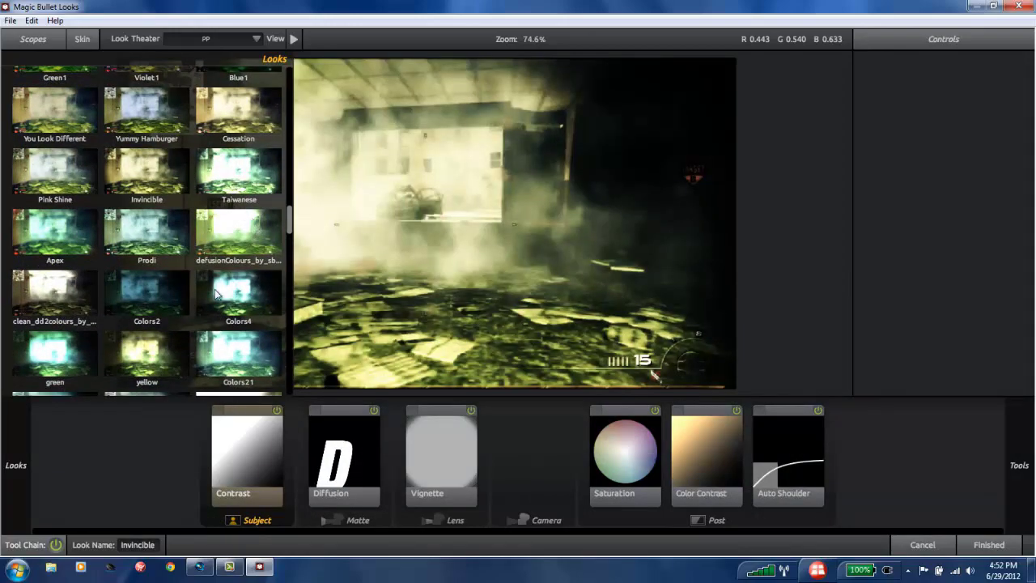
click(79, 314)
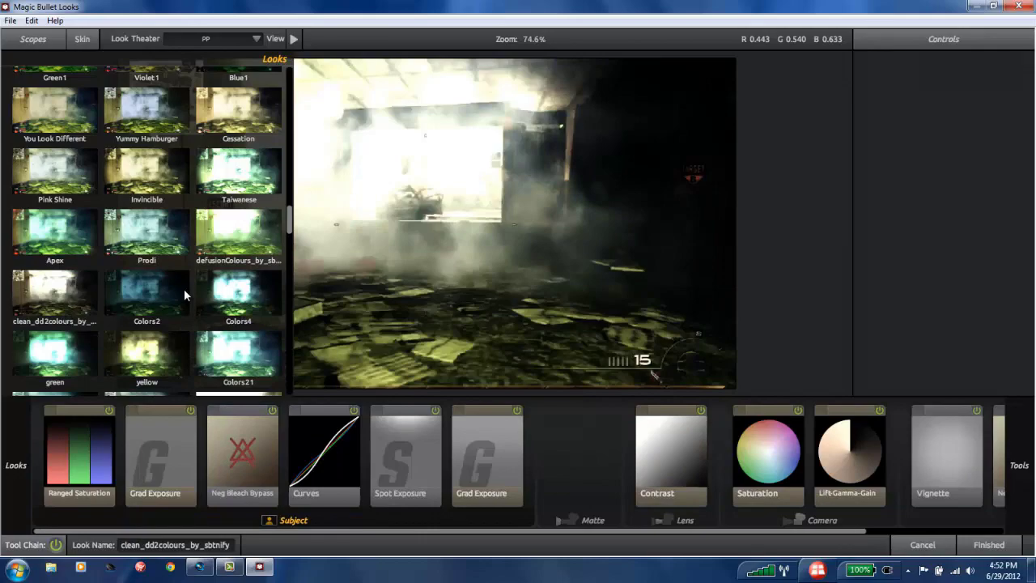
drag(290, 235, 288, 350)
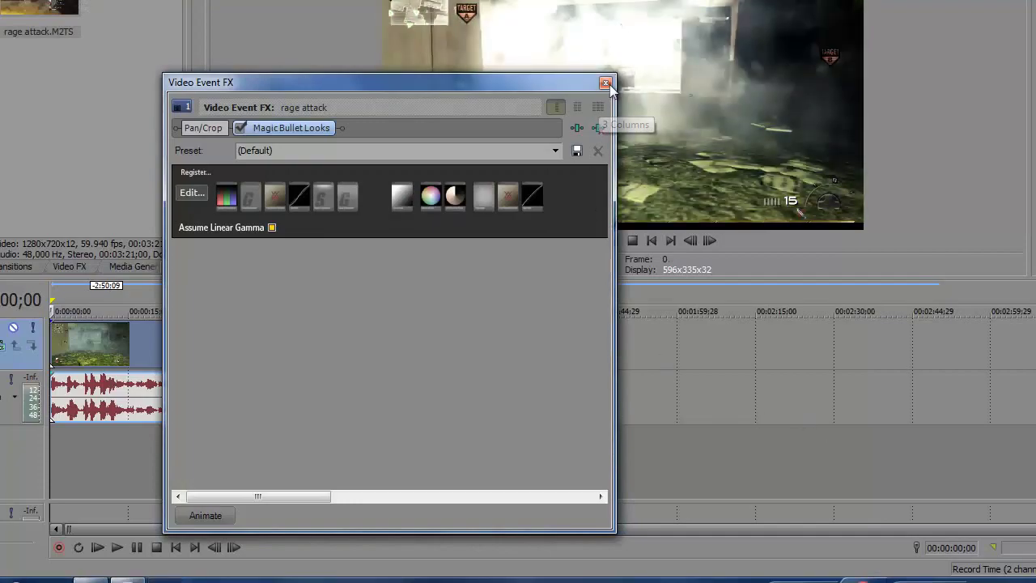
Finish the look, play back the graded clip, return to start and select its range.
click(602, 81)
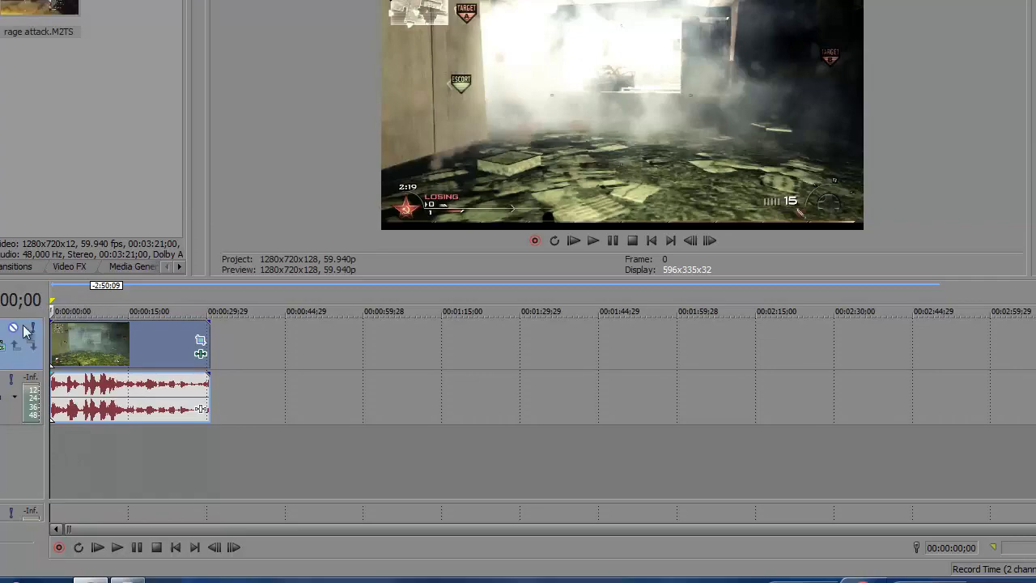
key(space)
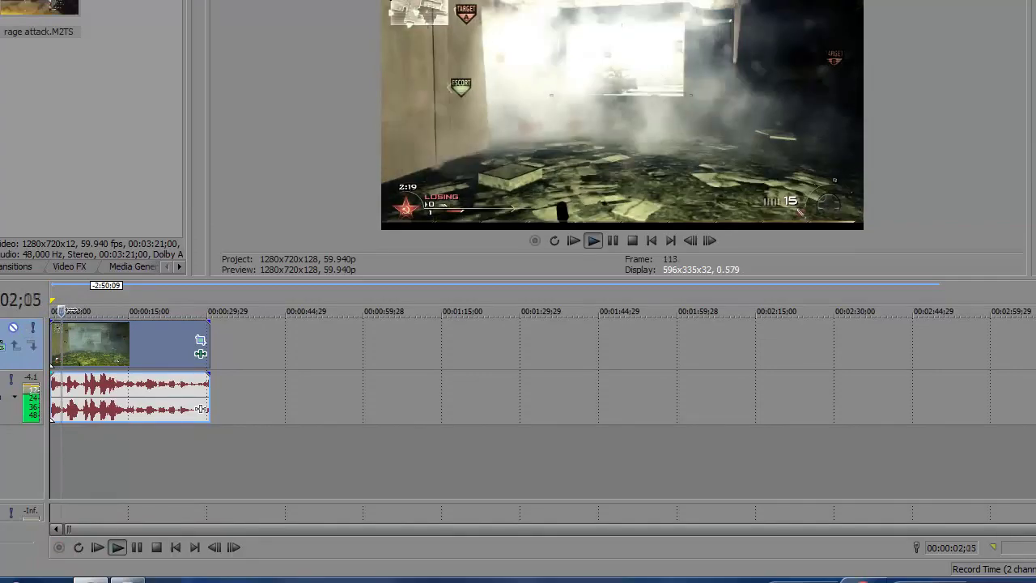
key(ctrl+r)
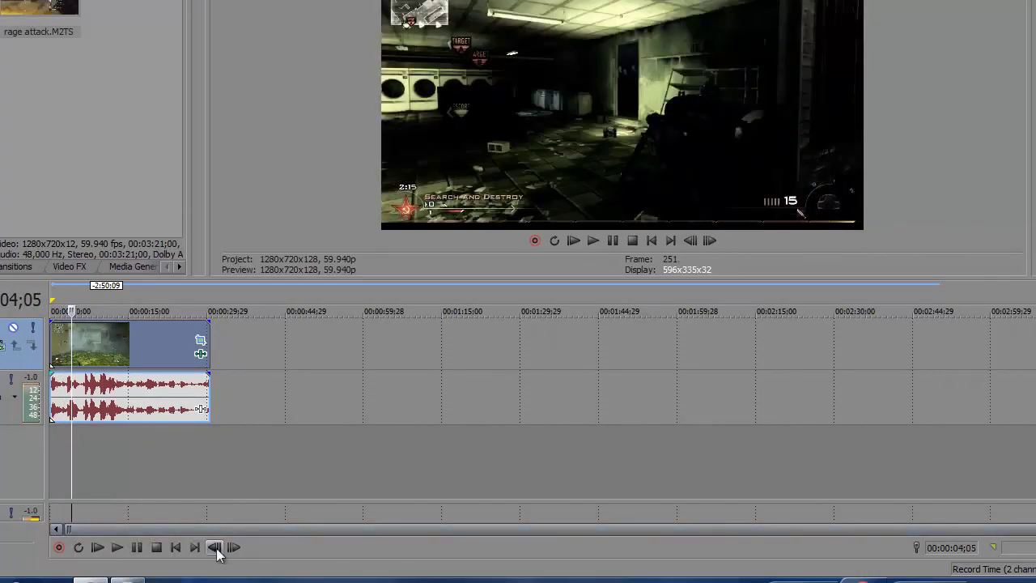
click(215, 548)
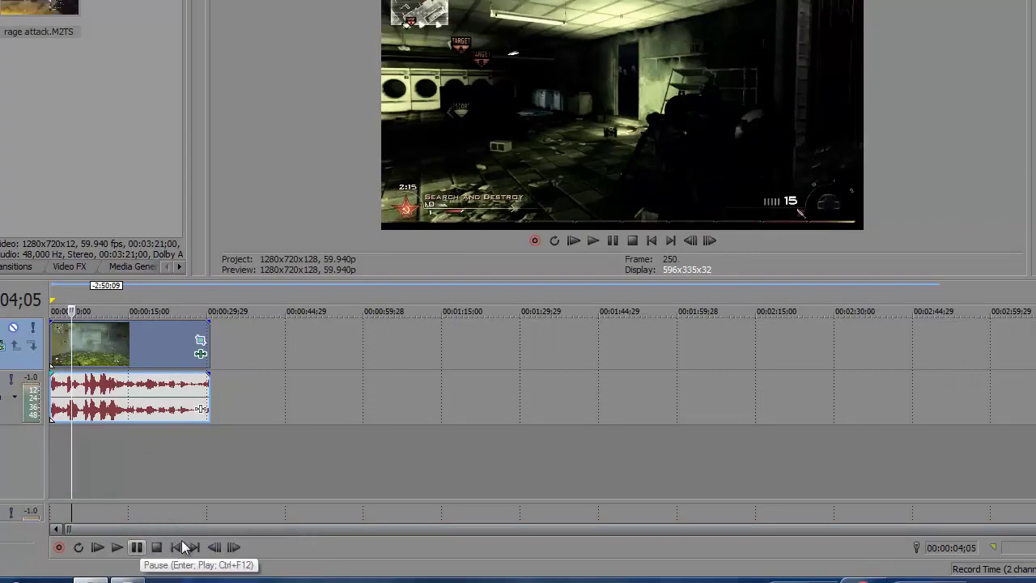
click(176, 547)
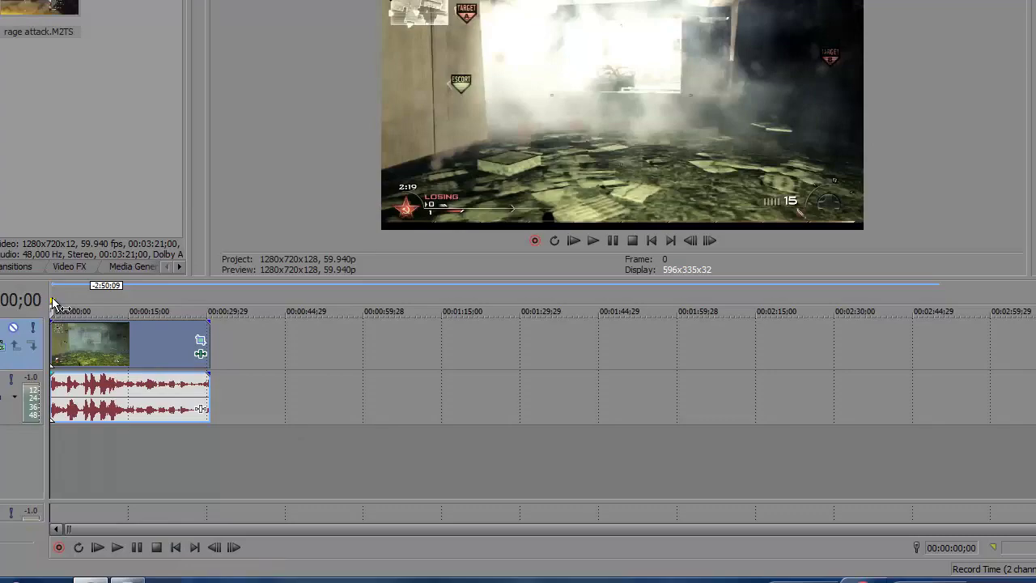
drag(53, 305, 209, 298)
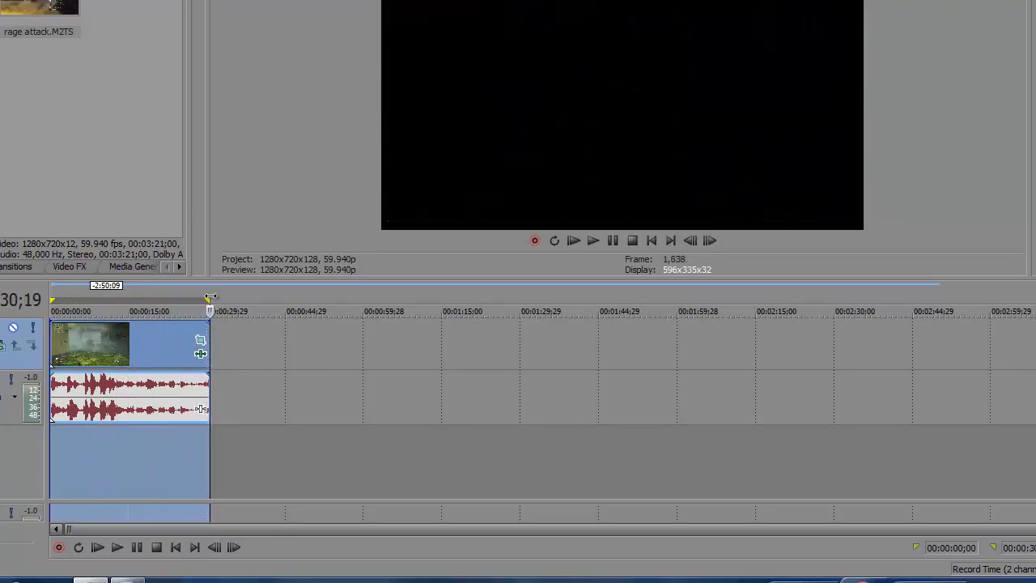